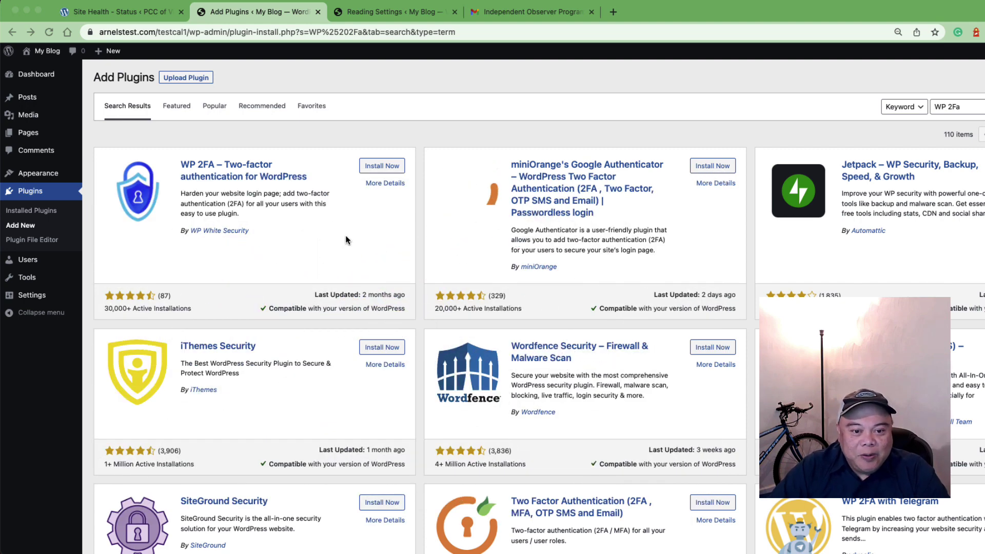
# Activate the WP 2FA plugin so its setup wizard opens at the Welcome step.
pyautogui.click(383, 166)
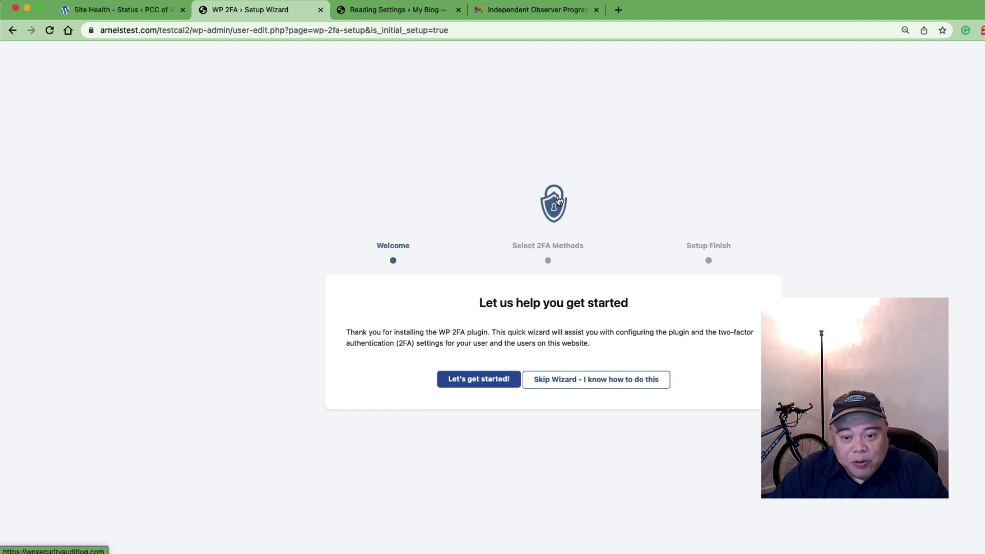
# Skip the wizard and open the WP 2FA Settings, keeping the email one-time code method enabled.
pyautogui.click(636, 380)
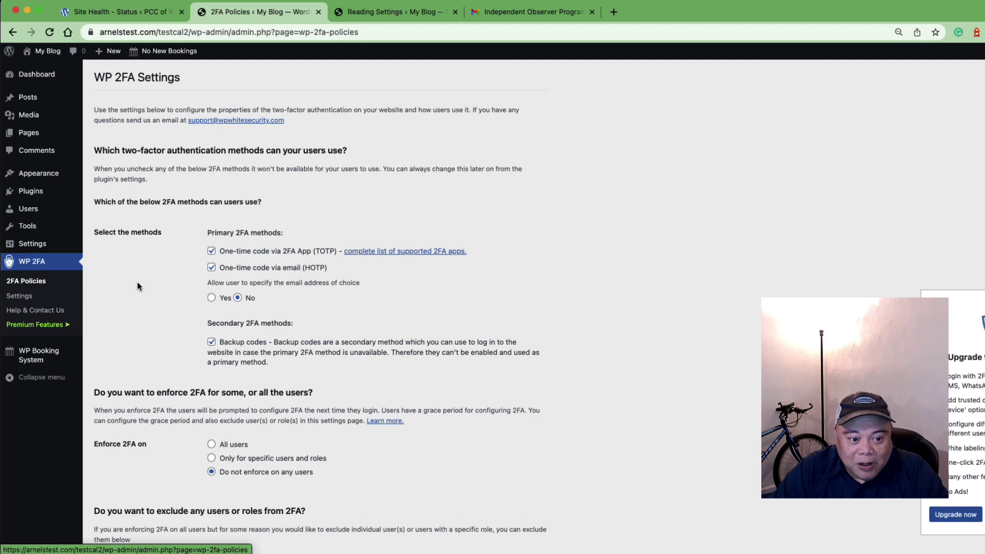
pyautogui.click(25, 297)
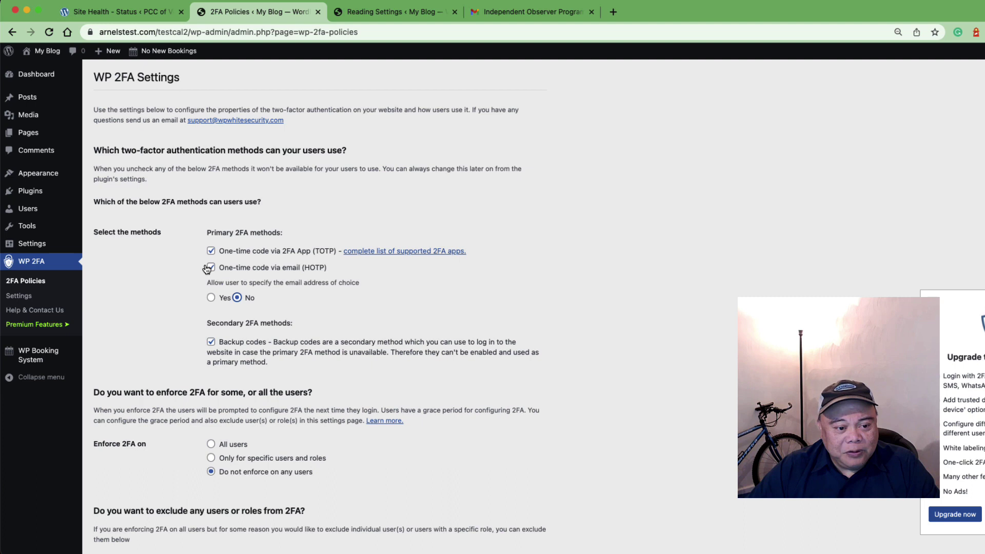
pyautogui.click(212, 268)
pyautogui.click(212, 267)
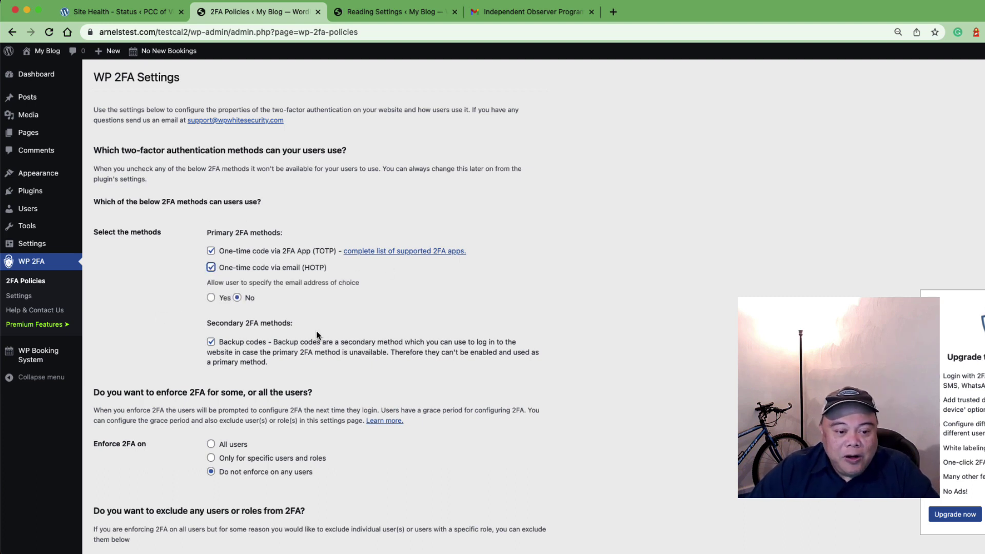
pyautogui.scroll(-1, 329, 291)
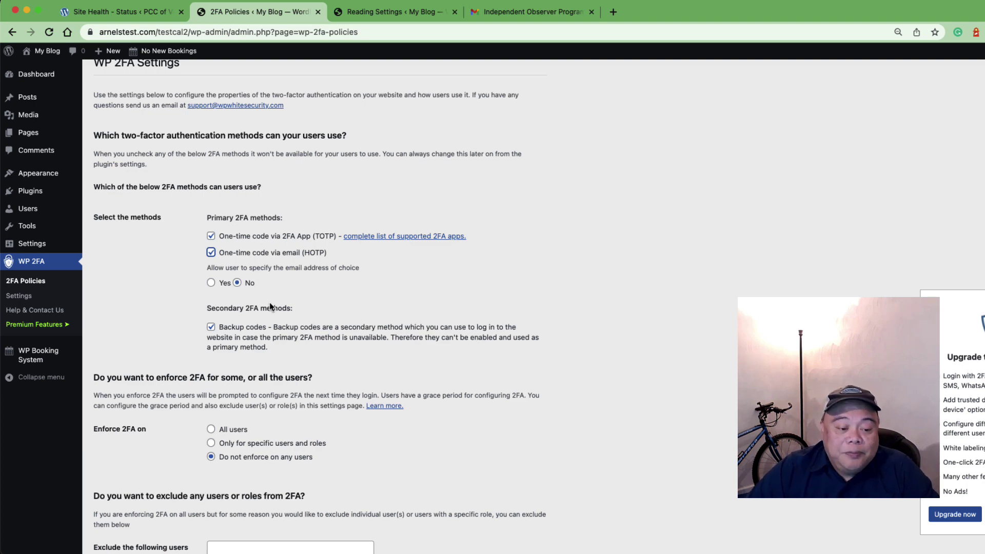
pyautogui.scroll(-3, 401, 261)
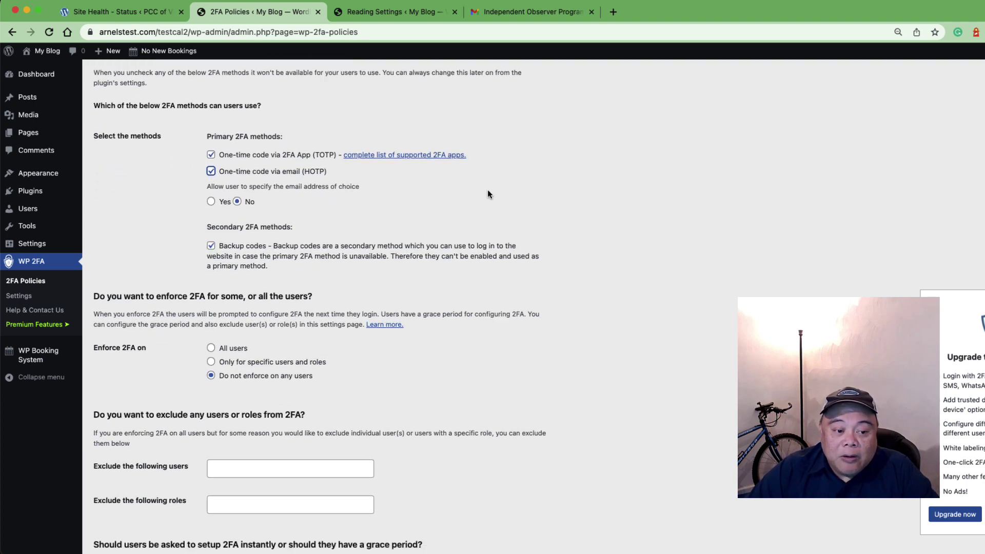
pyautogui.scroll(-8, 511, 190)
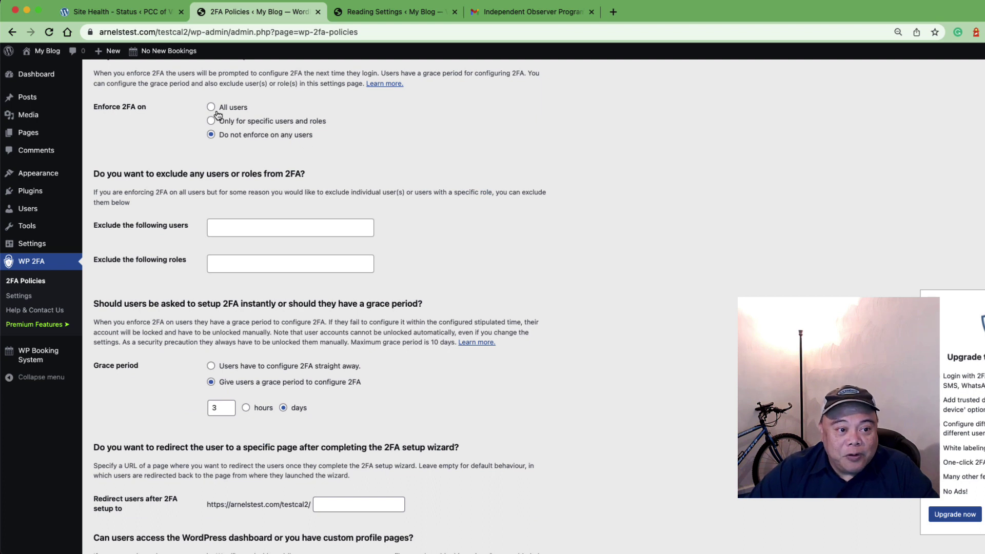
pyautogui.scroll(1, 303, 116)
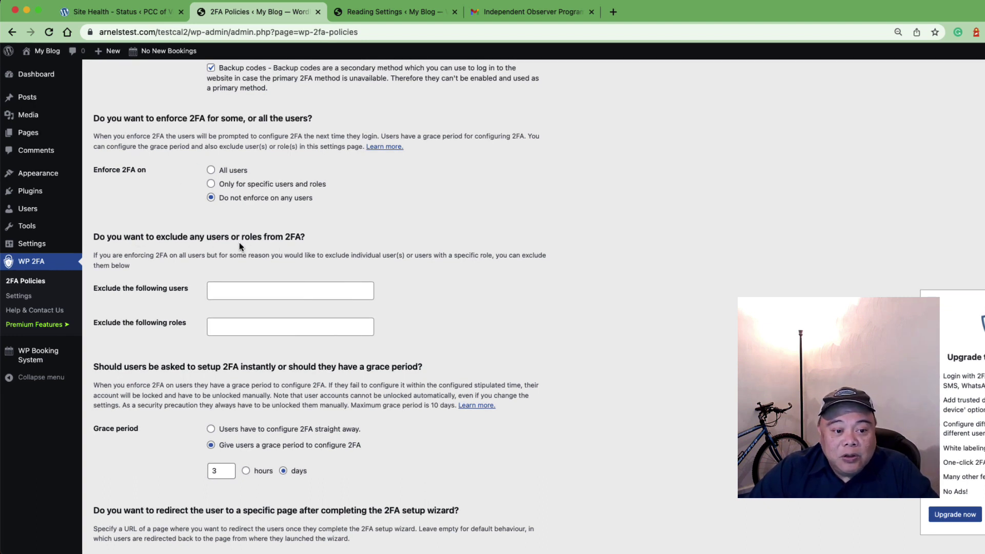
# Set 'Enforce 2FA on' to All users and look over the user and role exclusion fields.
pyautogui.click(211, 184)
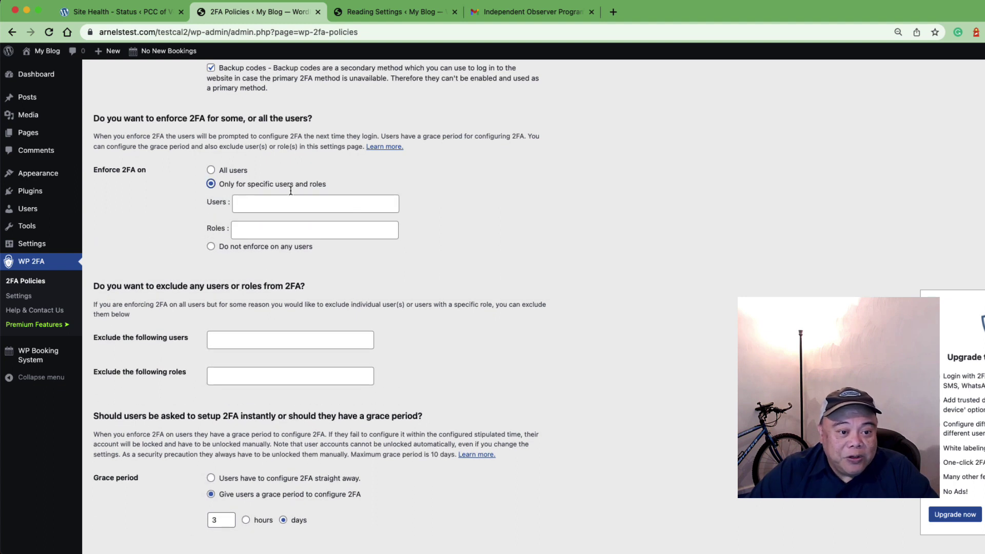
pyautogui.click(259, 204)
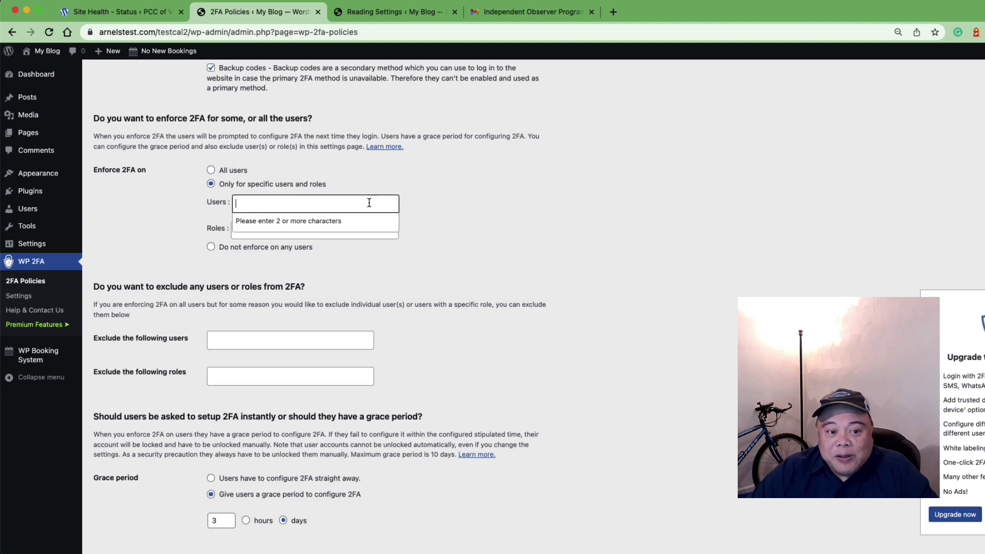
pyautogui.click(211, 170)
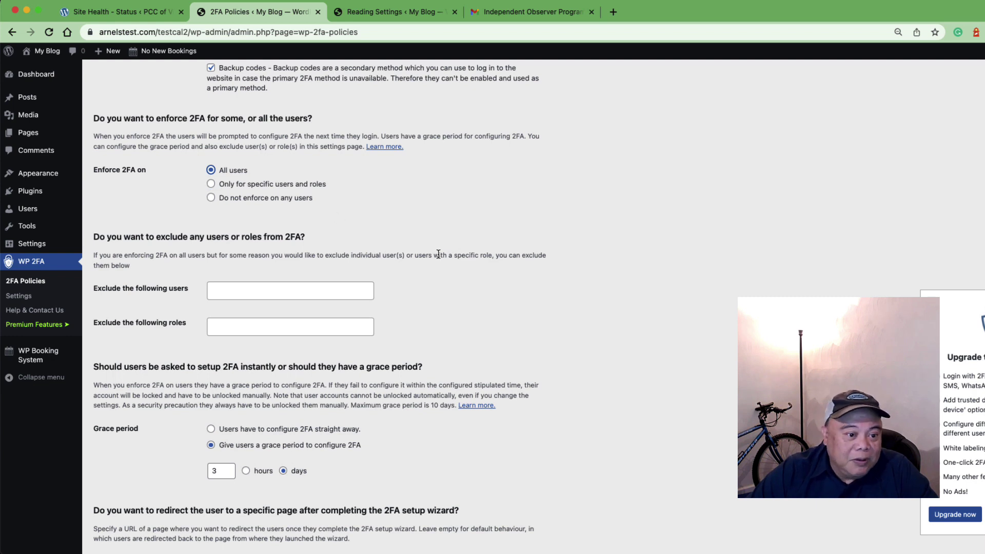
pyautogui.scroll(-1, 346, 248)
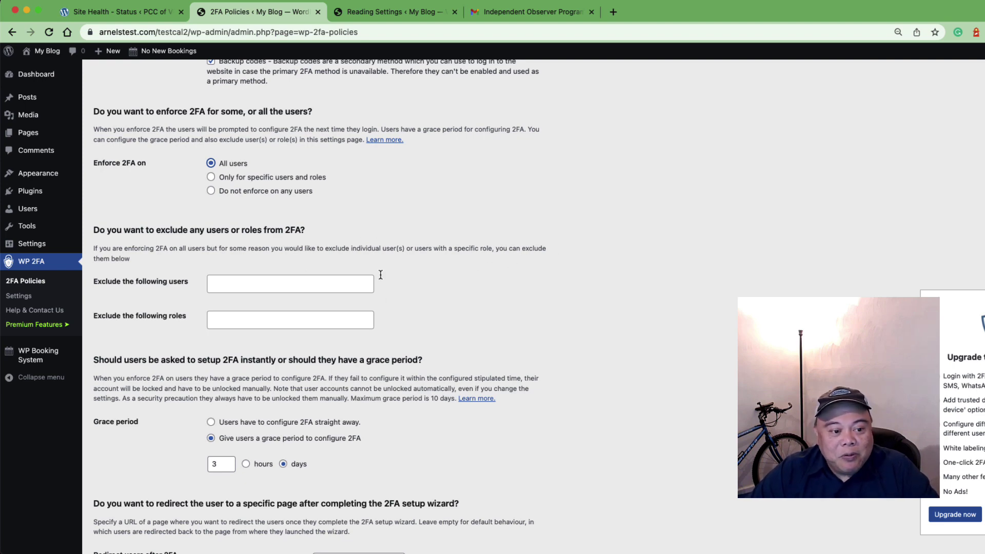
pyautogui.click(307, 280)
pyautogui.click(287, 321)
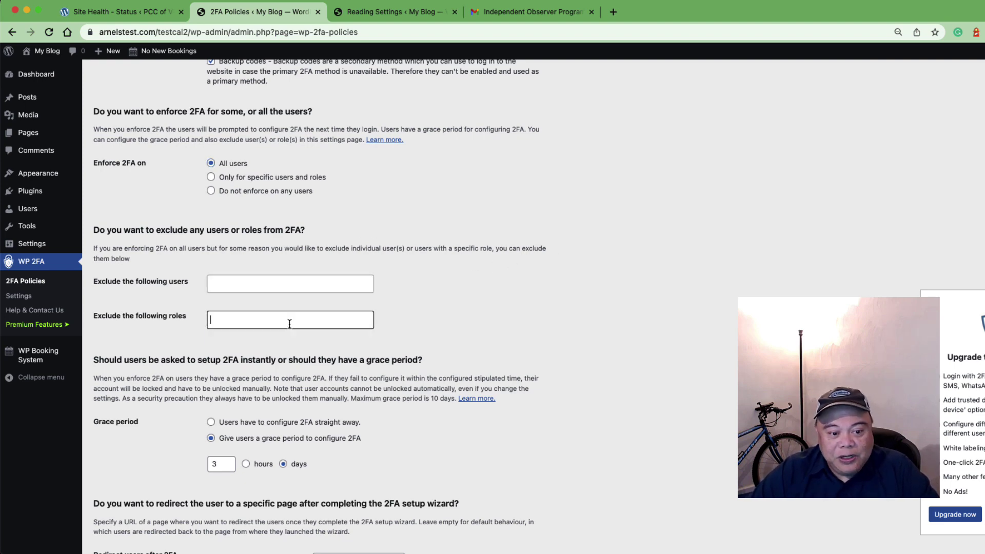
pyautogui.scroll(-5, 308, 308)
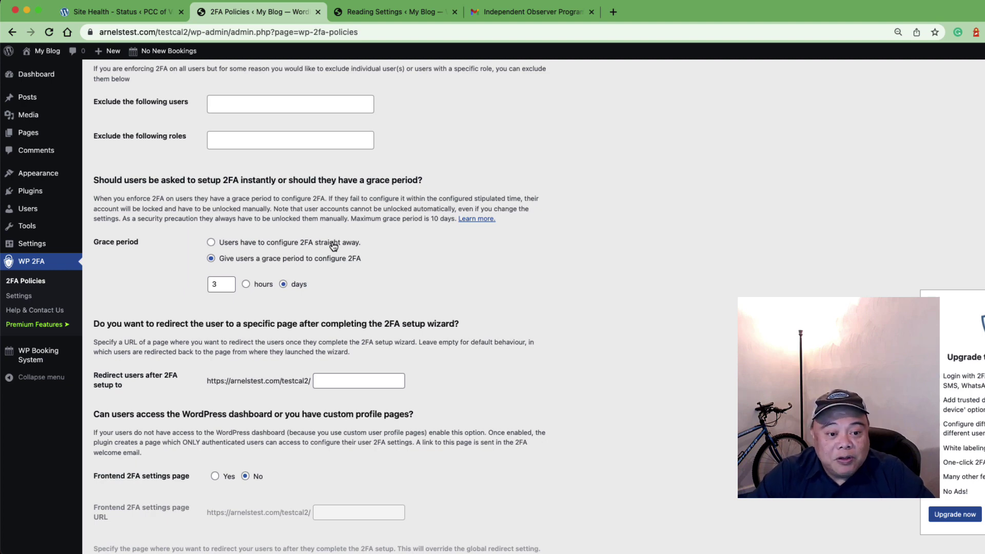
# Require users to configure 2FA straight away and exclude your own admin account from the policies.
pyautogui.click(334, 243)
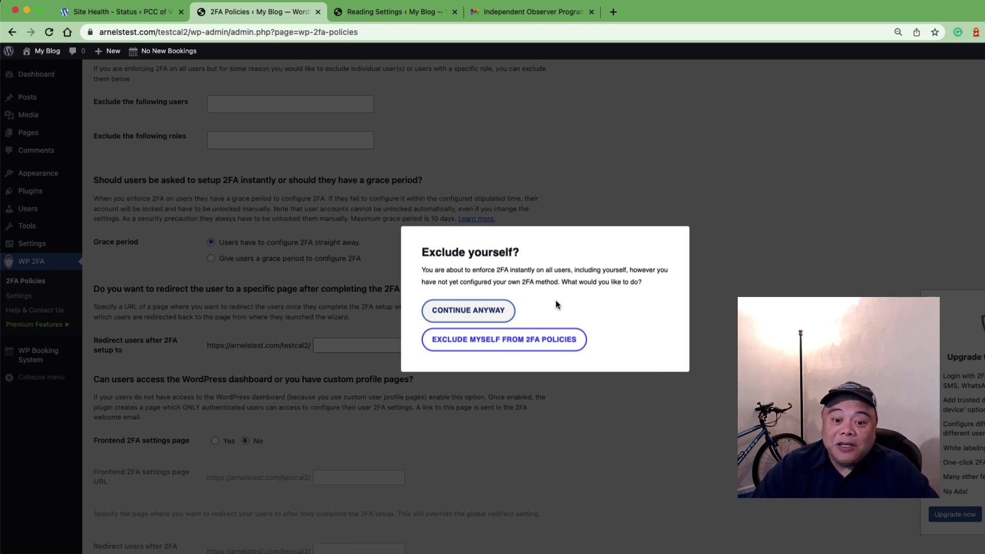
pyautogui.click(521, 341)
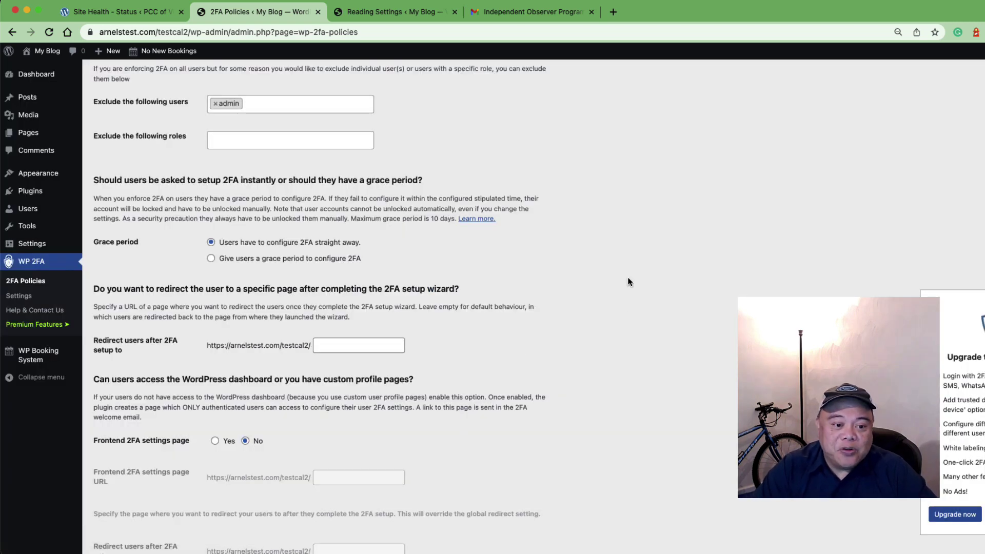
pyautogui.scroll(-2, 128, 273)
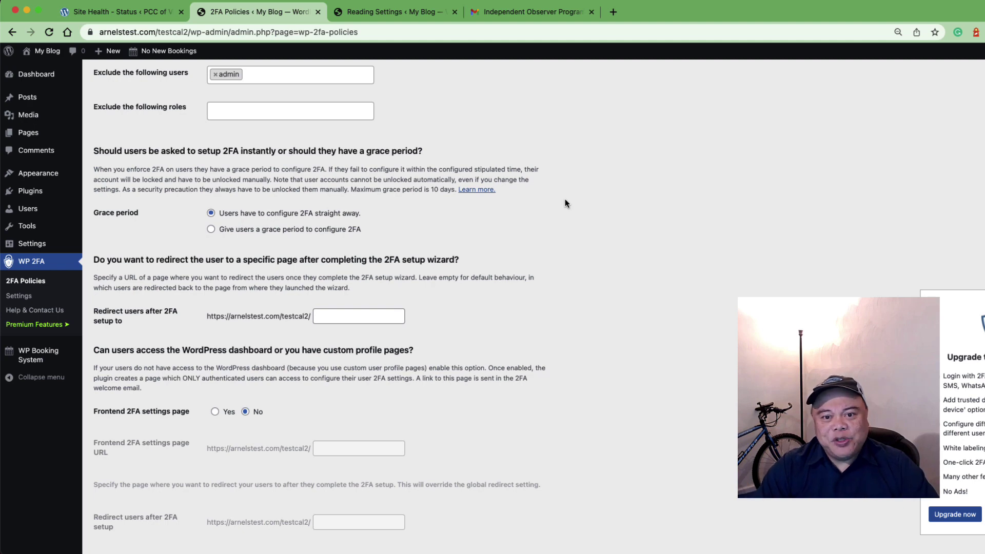
# Scroll down the WP 2FA Policies page toward Save Changes.
pyautogui.scroll(-3, 565, 203)
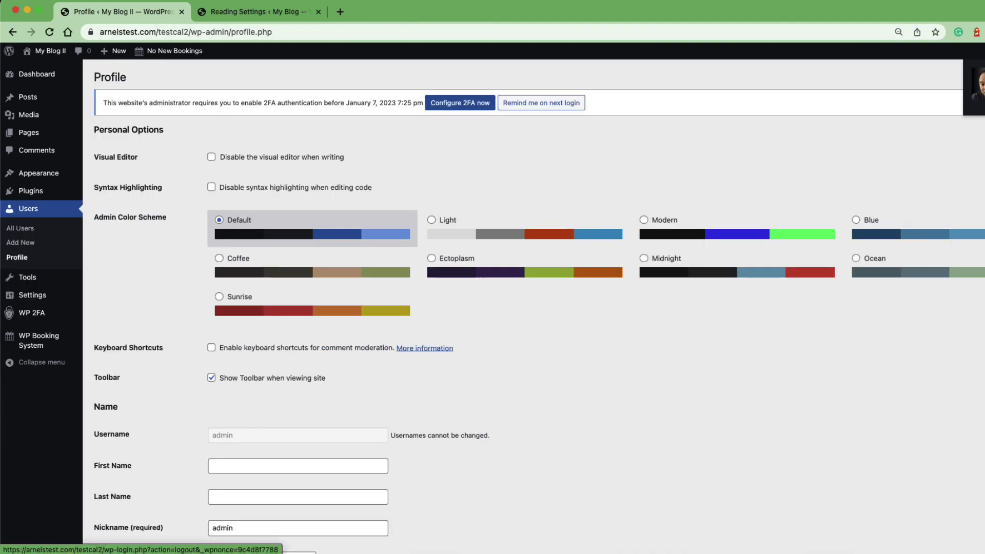
# Log out, then sign back in as the admin user with the account password.
pyautogui.click(965, 97)
pyautogui.write('admin')
pyautogui.press('Tab')
pyautogui.write('••••••••••••')
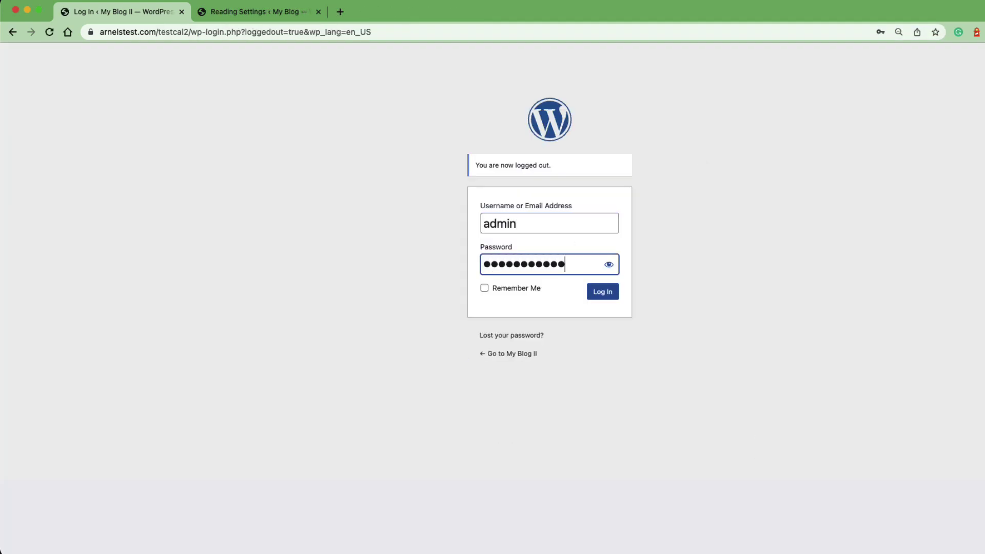
pyautogui.click(603, 291)
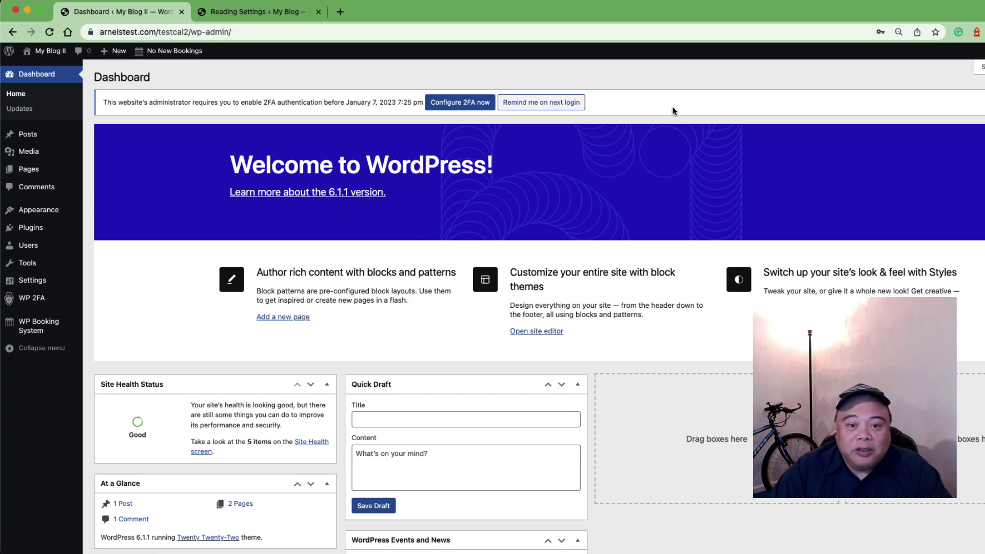
# Start 2FA setup and choose the authenticator-app one-time code method.
pyautogui.click(470, 106)
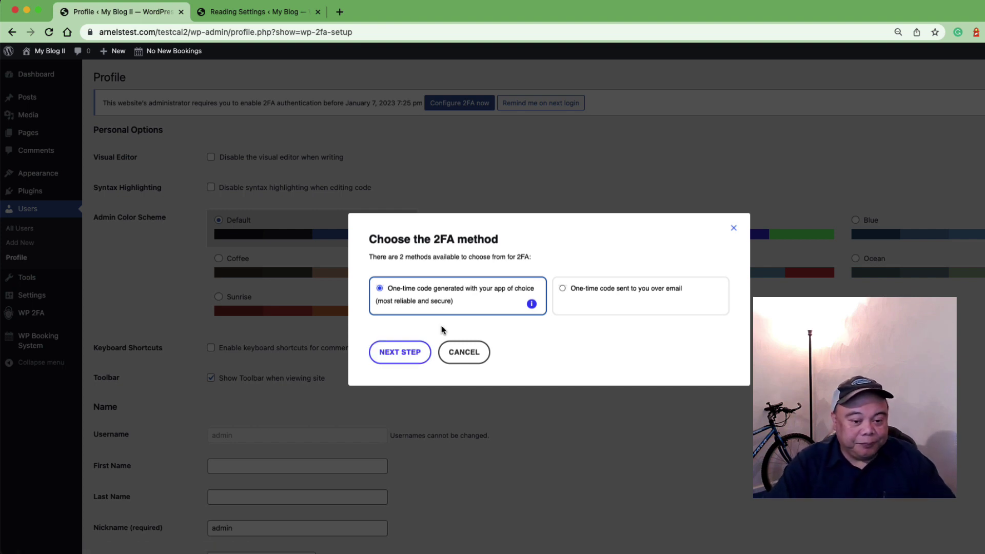
pyautogui.click(397, 354)
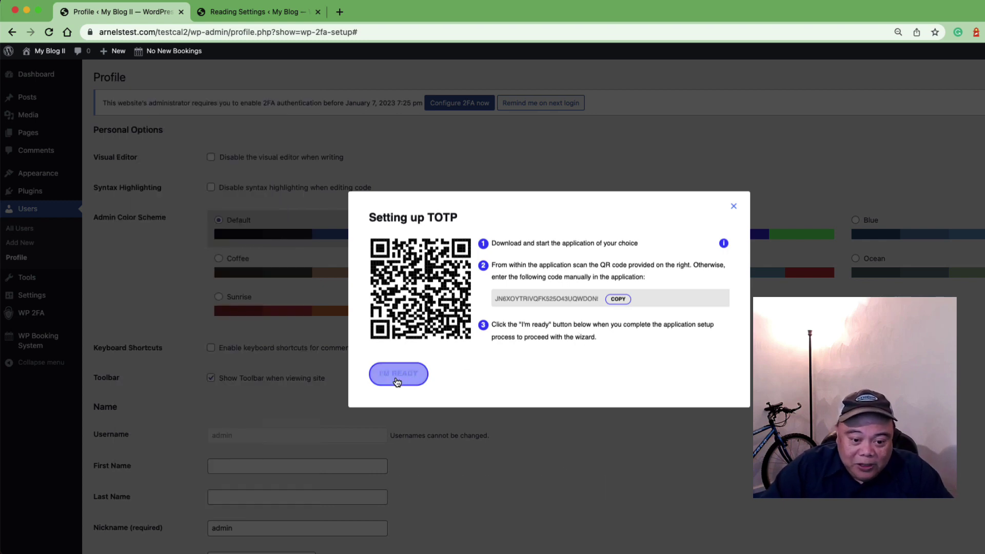
# Enter the authenticator app's one-time code, validate and save it, then close the wizard.
pyautogui.click(398, 375)
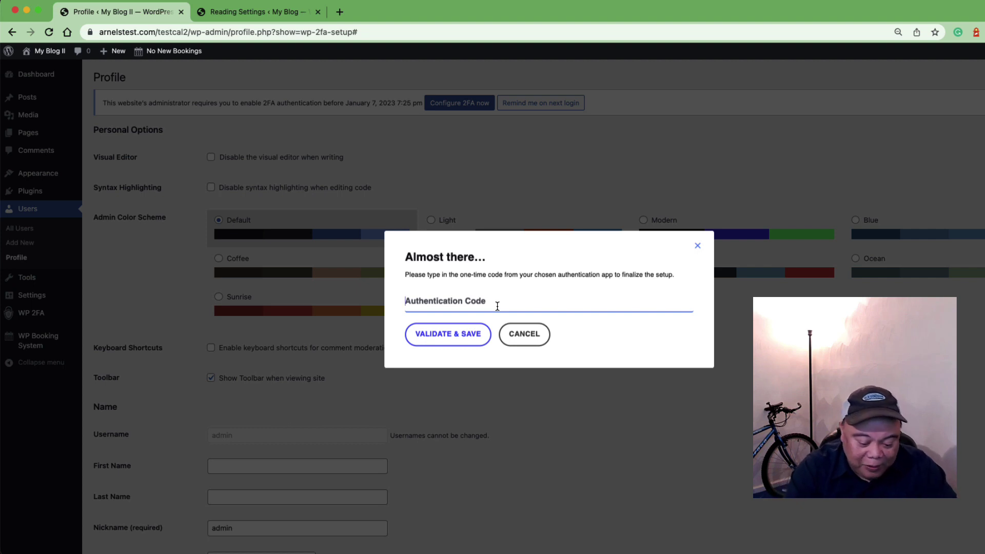
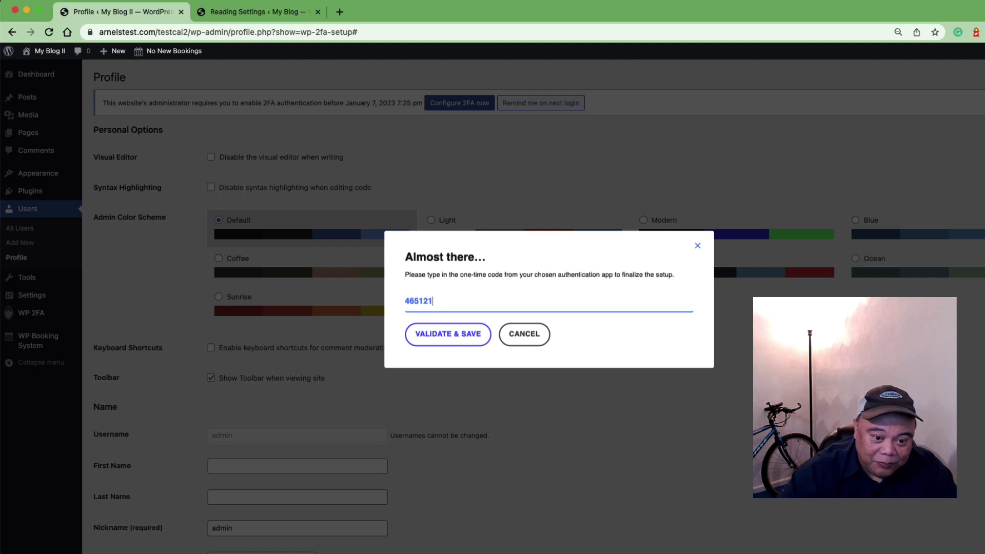
pyautogui.click(454, 336)
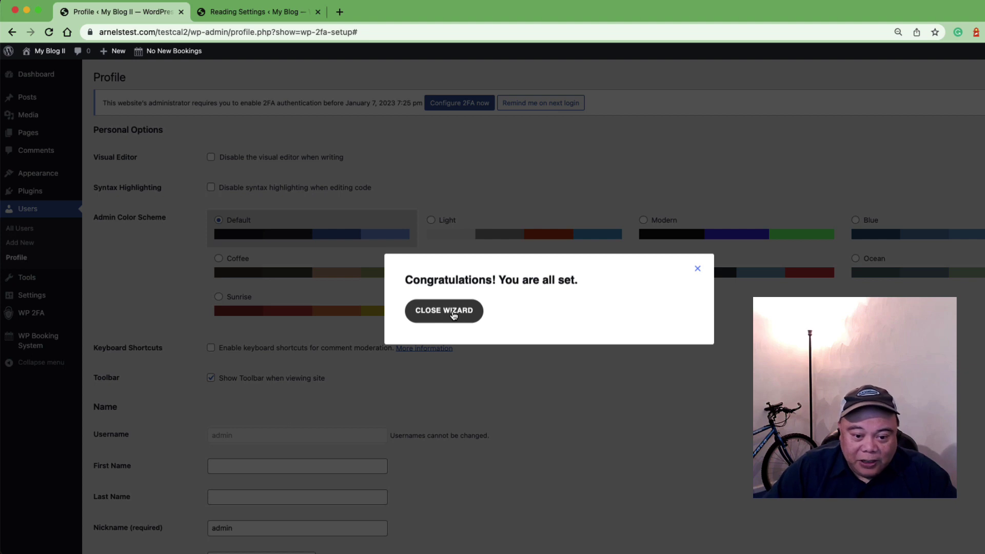
pyautogui.click(454, 313)
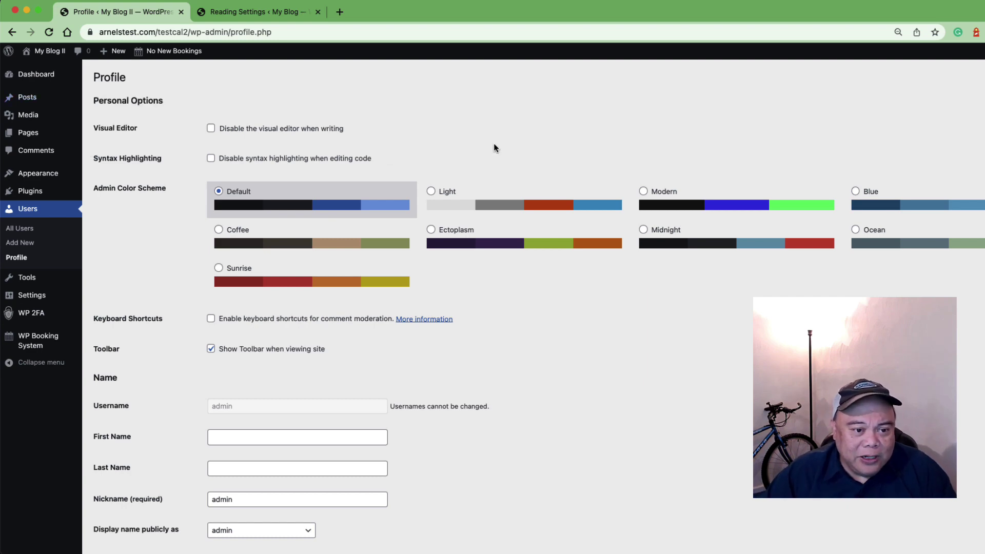
# Review the profile's Two-factor authentication settings, then log out of the admin account.
pyautogui.scroll(-5, 494, 146)
pyautogui.scroll(-6, 490, 162)
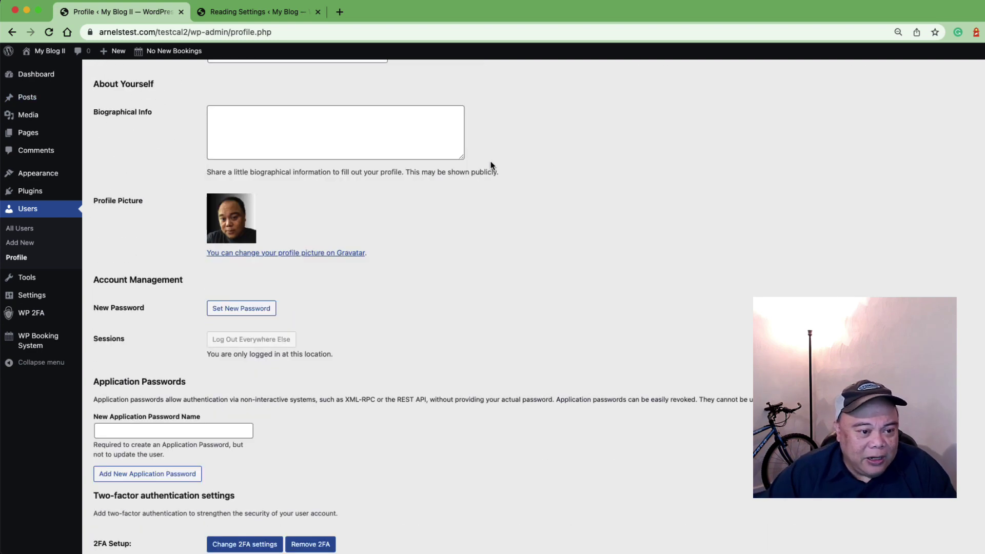
pyautogui.scroll(-1, 490, 166)
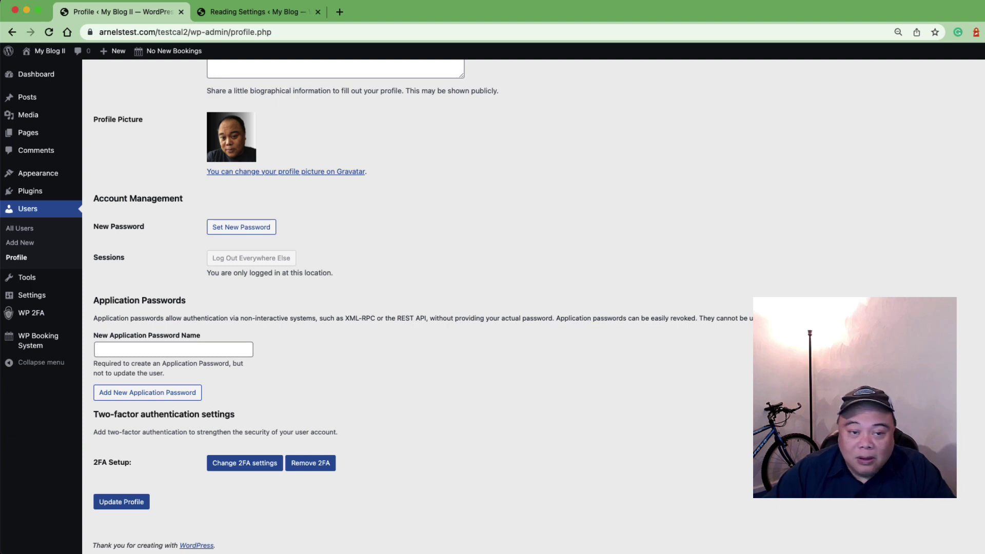
pyautogui.click(978, 106)
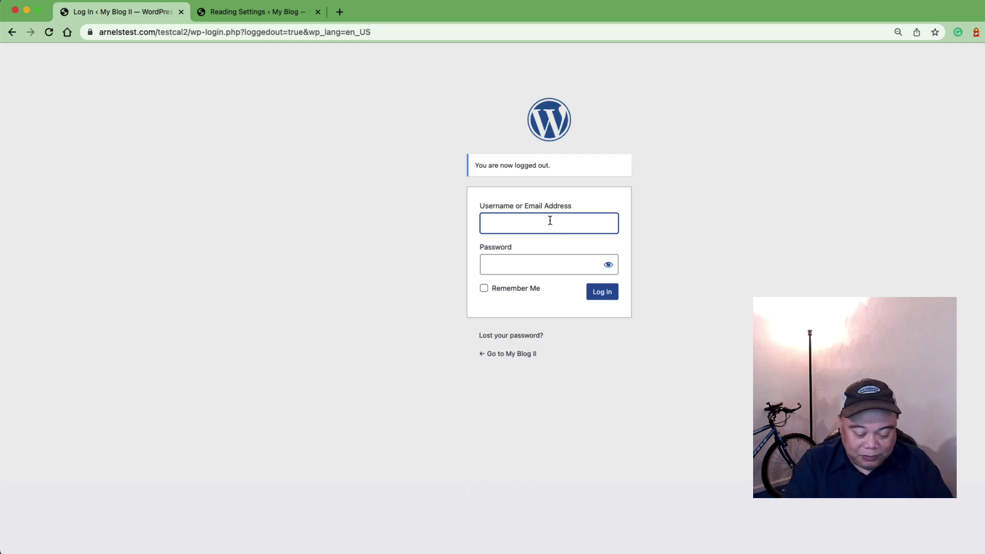
# Sign in as admin with the password, then enter the authenticator app's 2FA code.
pyautogui.write('admin')
pyautogui.press('Tab')
pyautogui.write('•••••••••••')
pyautogui.click(608, 291)
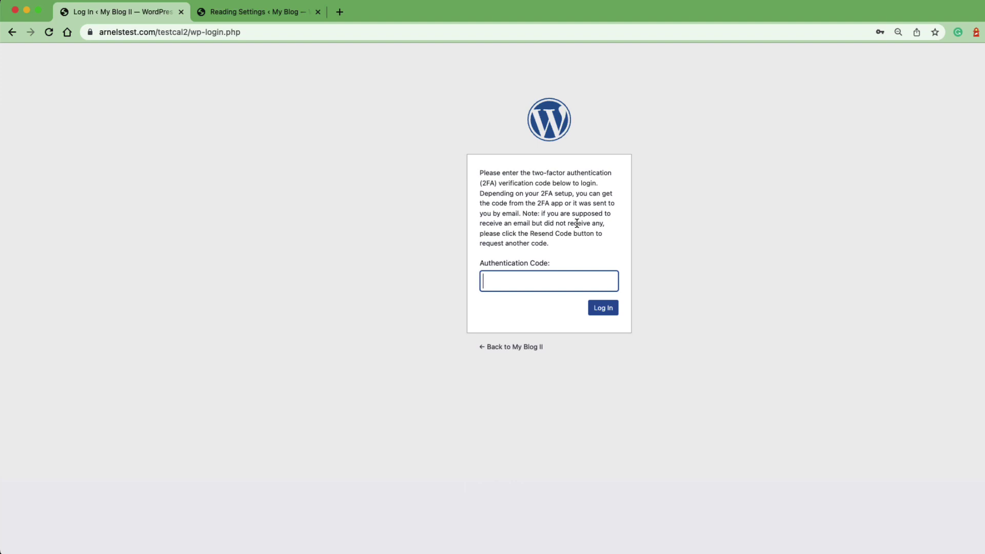
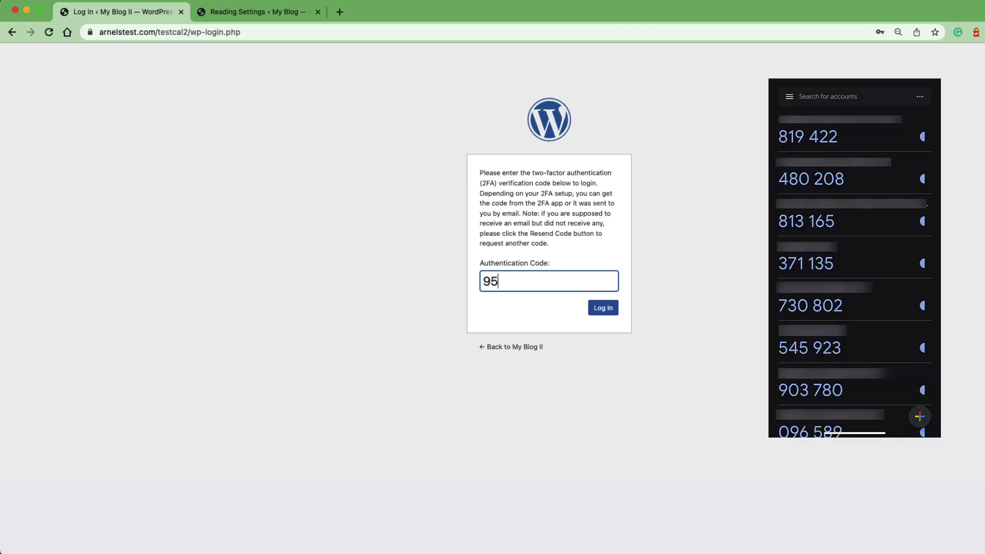
pyautogui.press('Return')
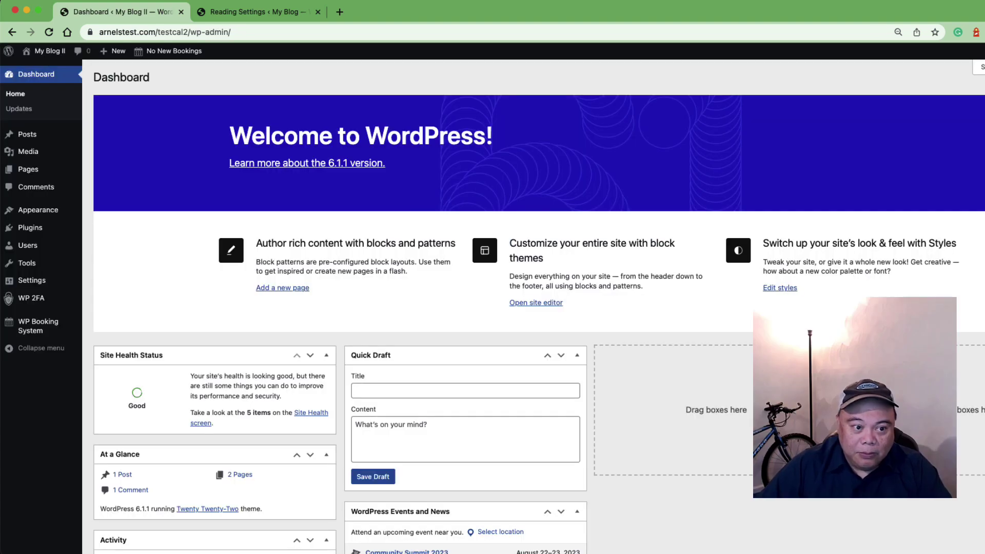